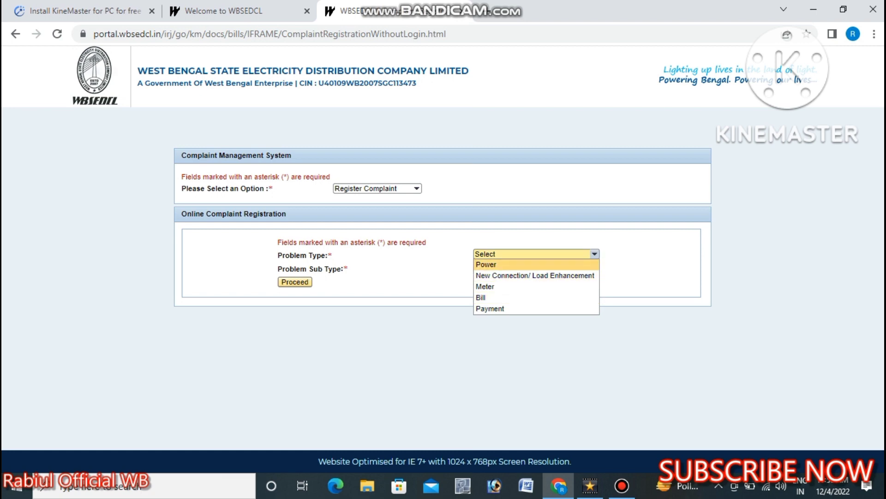
# Choose Power as Problem Type and No power as Problem Sub Type, then proceed
pyautogui.press('Return')
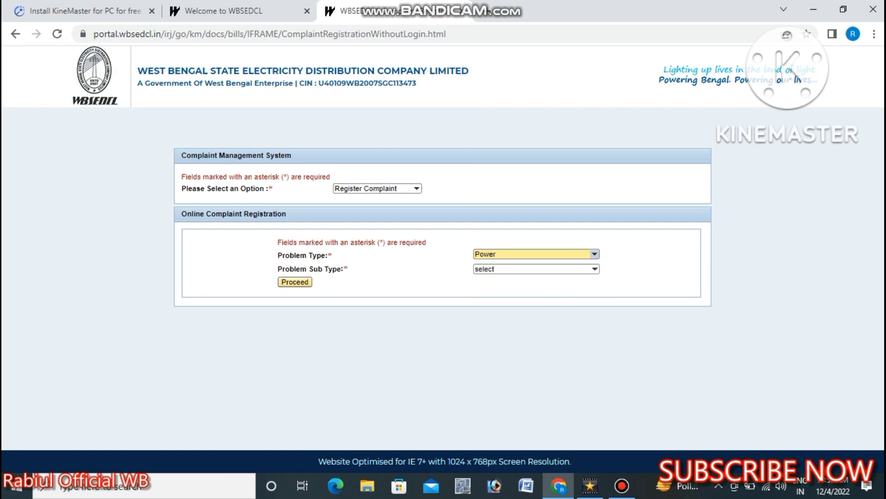
pyautogui.click(595, 269)
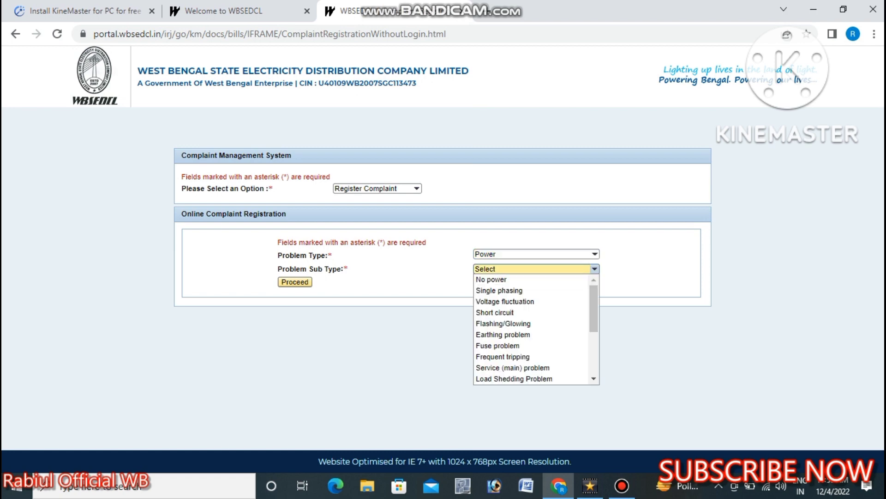
pyautogui.press('Down')
pyautogui.press('Down')
pyautogui.press('Down')
pyautogui.press('Down')
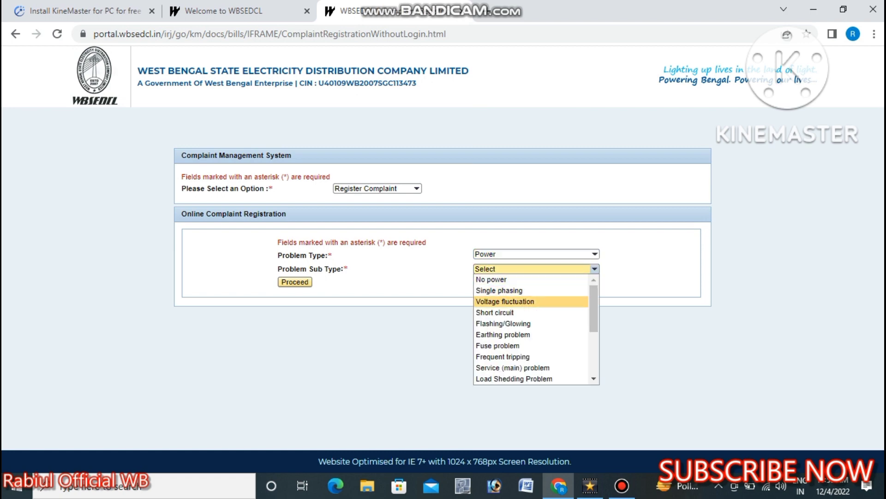
pyautogui.press('Down')
pyautogui.press('Down')
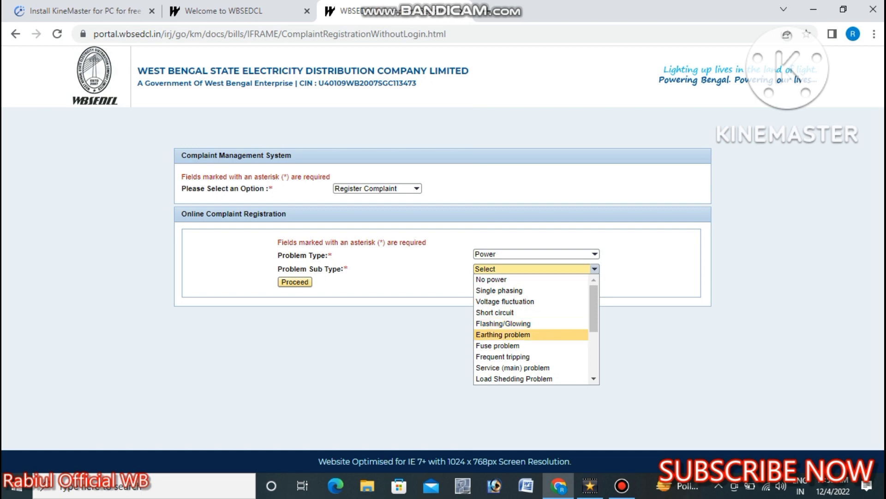
pyautogui.press('Down')
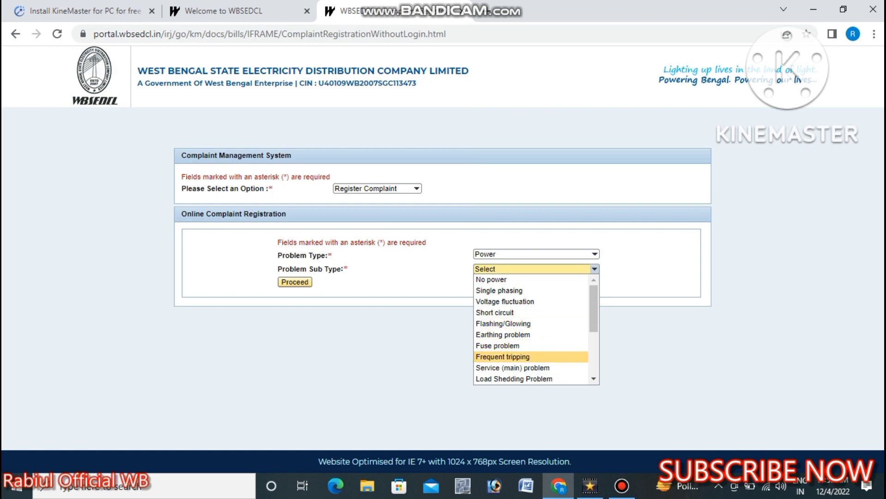
pyautogui.press('Down')
pyautogui.press('Down')
pyautogui.press('Up')
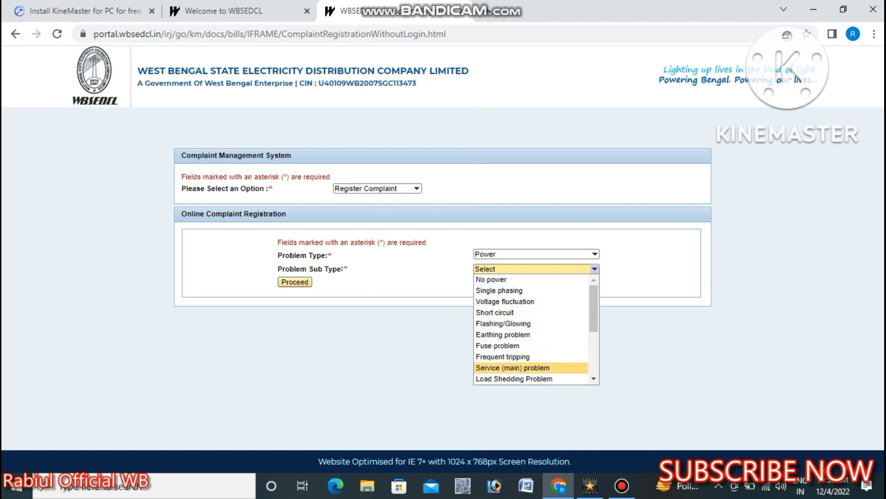
pyautogui.press('Down')
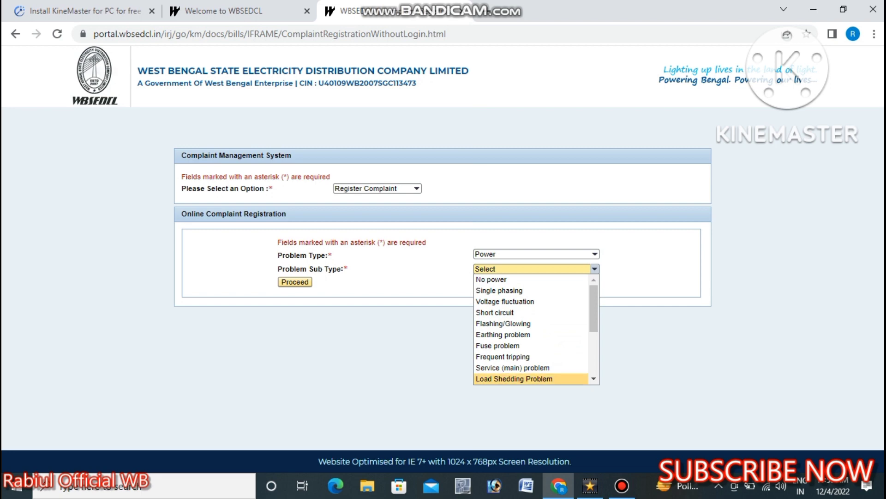
pyautogui.press('Up')
pyautogui.press('Up')
pyautogui.press('Up')
pyautogui.press('Up')
pyautogui.press('Up')
pyautogui.press('Up')
pyautogui.press('Up')
pyautogui.press('Up')
pyautogui.press('Up')
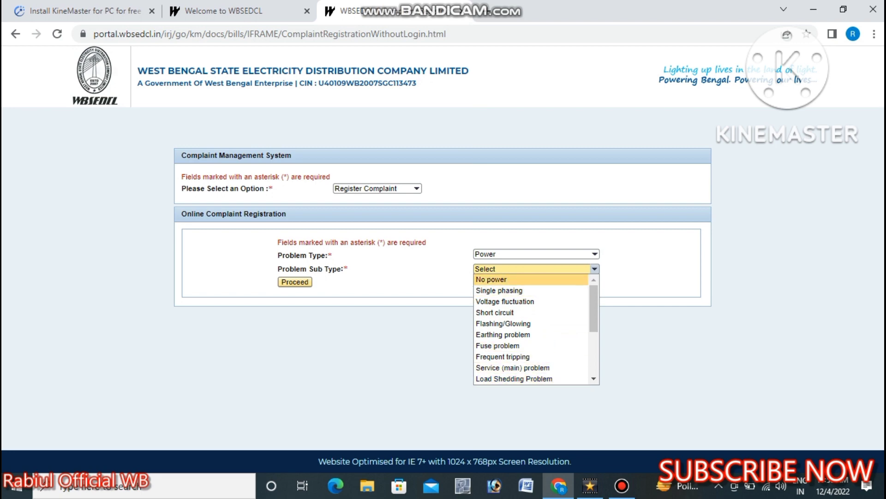
pyautogui.press('Return')
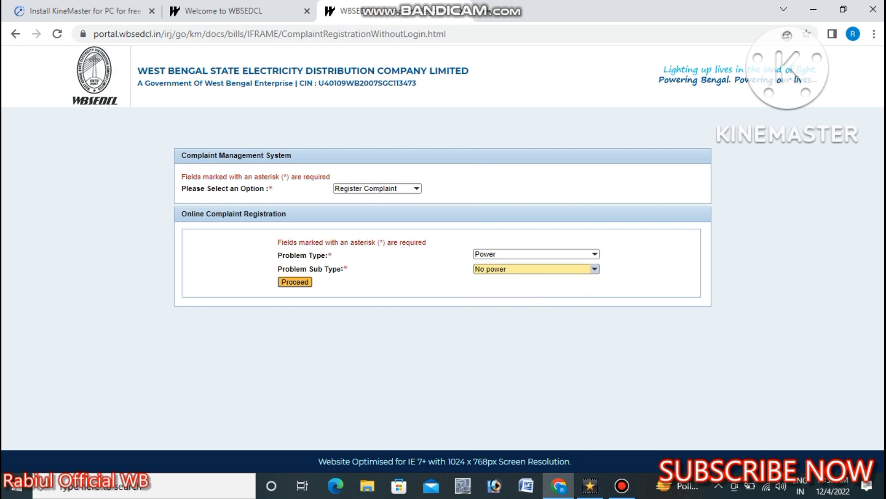
pyautogui.click(294, 281)
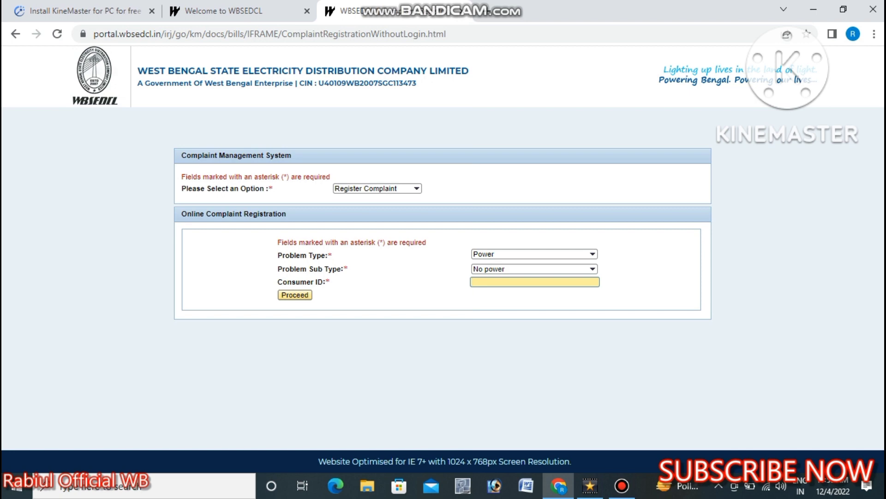
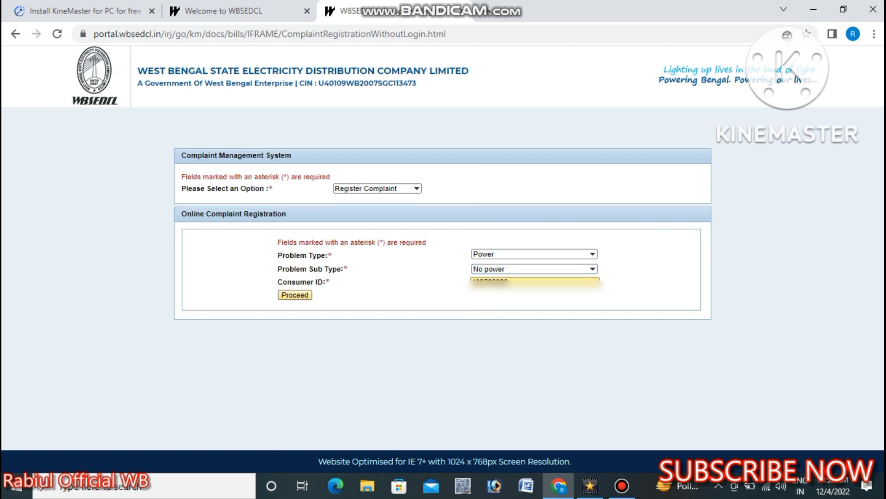
# Enter the consumer ID in the Consumer ID field and submit it
pyautogui.press('Tab')
pyautogui.press('Return')
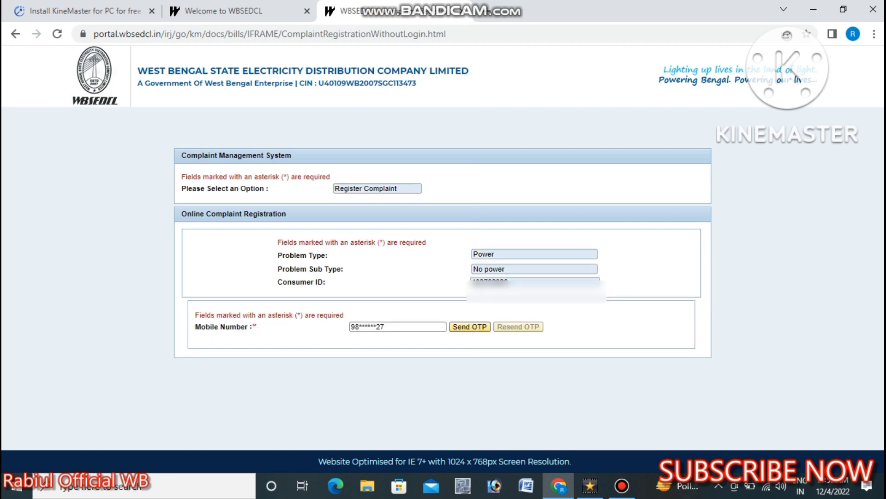
# Replace the prefilled masked mobile number with the registered mobile number
pyautogui.click(385, 327)
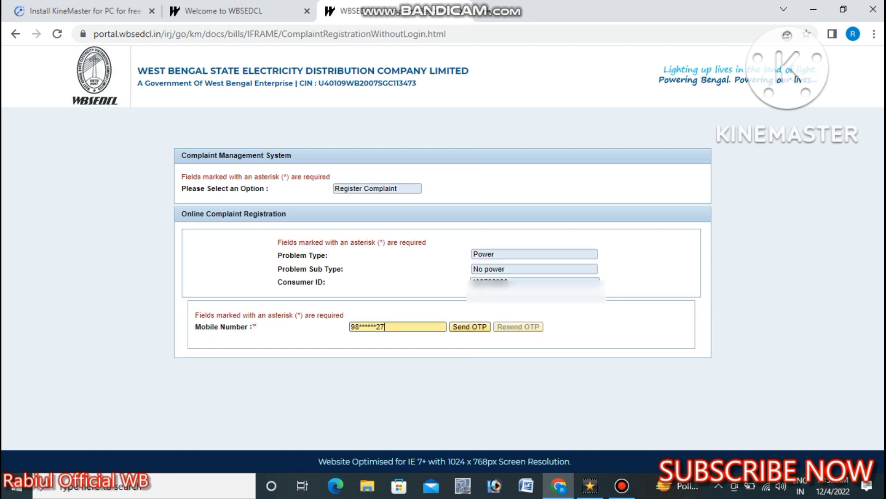
pyautogui.press('BackSpace')
pyautogui.press('BackSpace')
pyautogui.press('BackSpace')
pyautogui.press('BackSpace')
pyautogui.press('BackSpace')
pyautogui.press('BackSpace')
pyautogui.press('BackSpace')
pyautogui.press('BackSpace')
pyautogui.press('BackSpace')
pyautogui.press('BackSpace')
pyautogui.write('7')
pyautogui.press('BackSpace')
pyautogui.write('9')
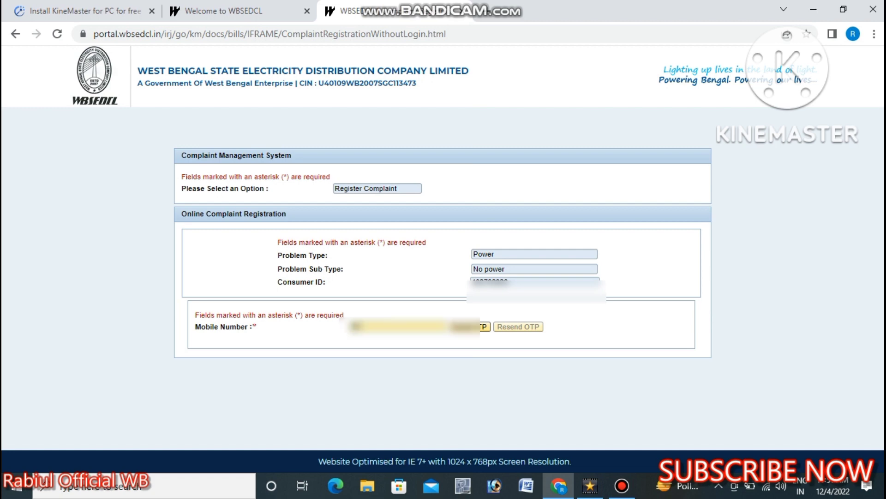
pyautogui.write('800000')
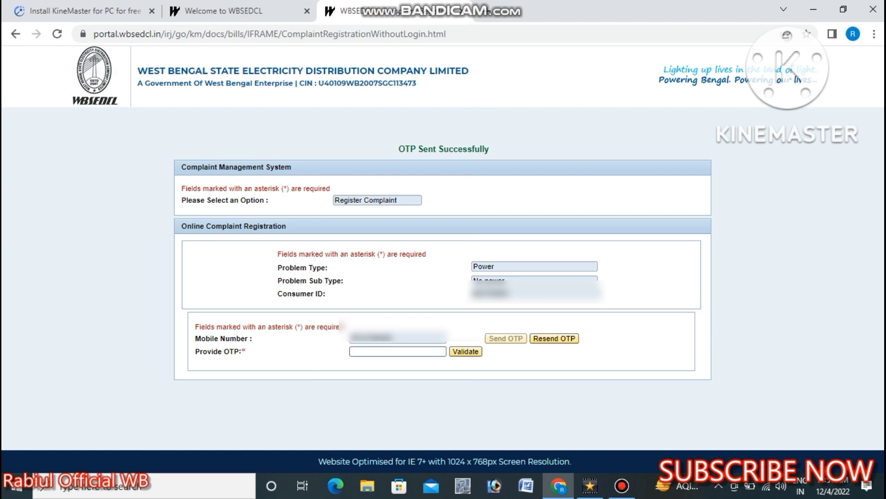
# Enter the received OTP in the Provide OTP field and validate it
pyautogui.click(353, 352)
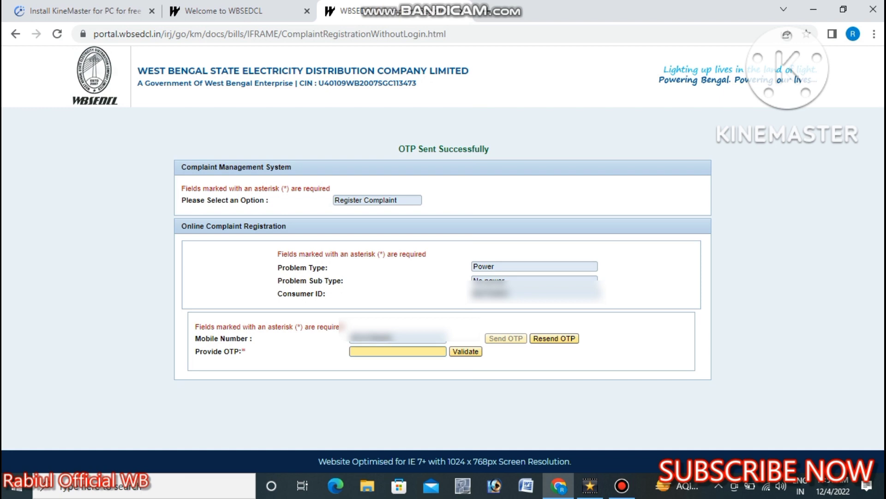
pyautogui.press('Tab')
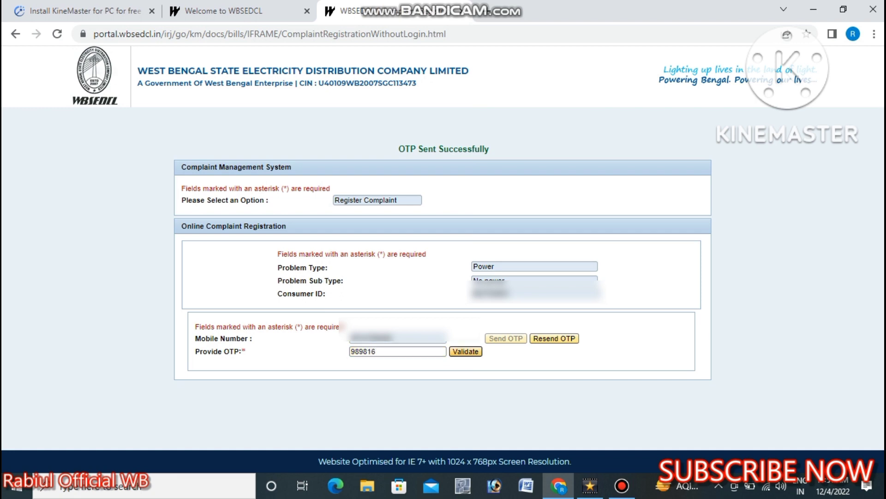
pyautogui.press('Return')
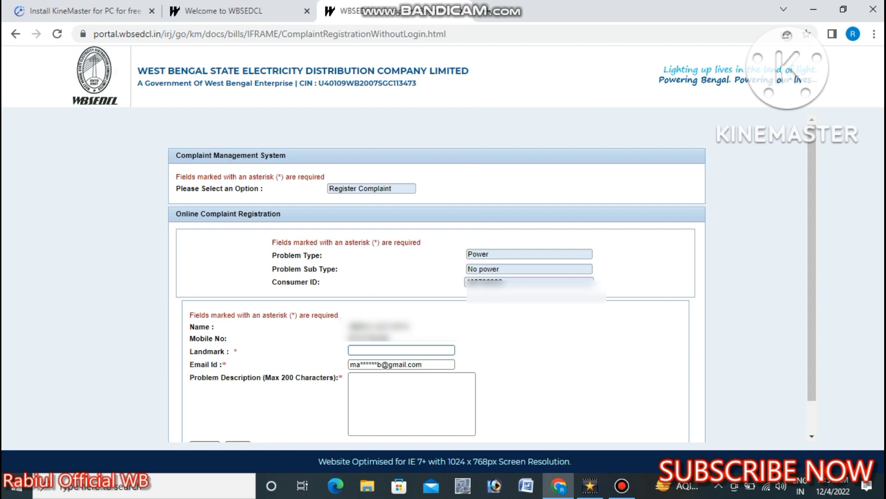
# Fill the Landmark field with the nearby landmark name in capitals
pyautogui.click(402, 350)
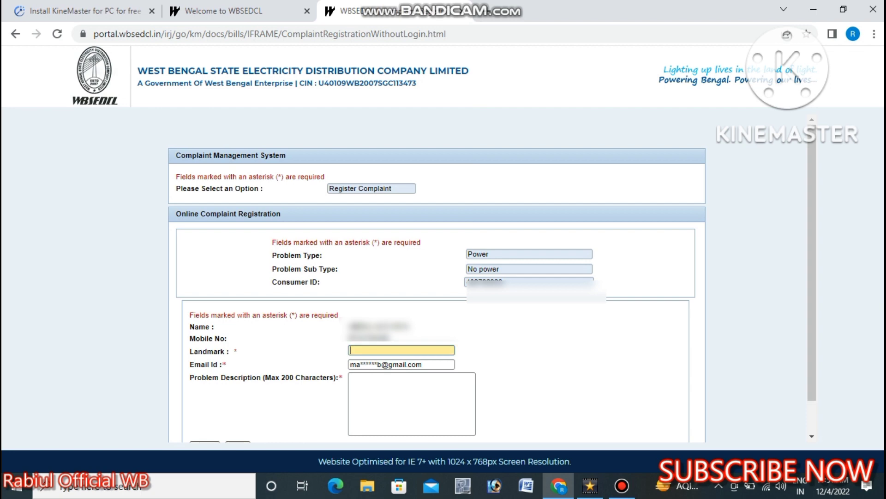
pyautogui.write('PATHANTULI BSF CAMP')
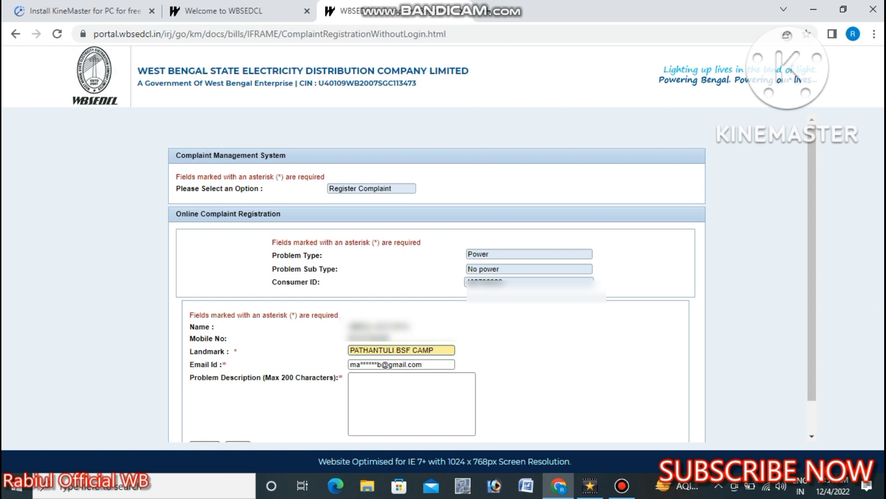
pyautogui.click(350, 377)
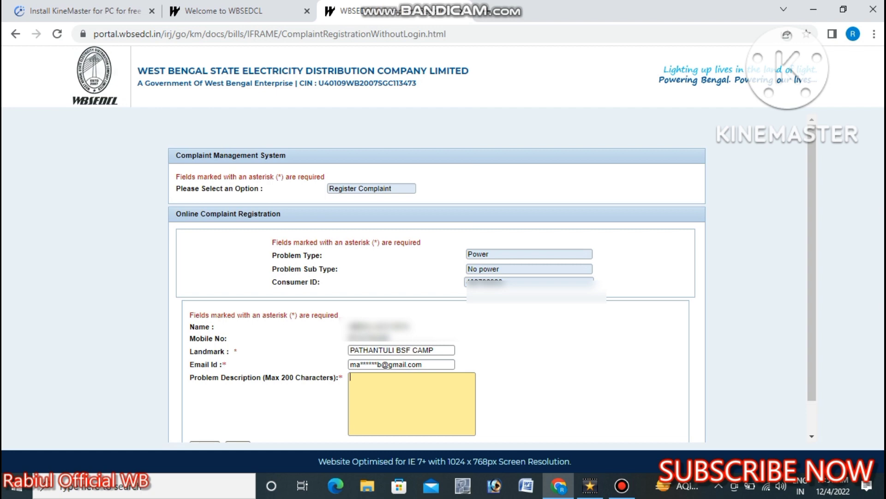
# Type 'NO POWER.LT FOUSE PROBLAM' as the problem description and start fixing FOUSE
pyautogui.write('NO POWER')
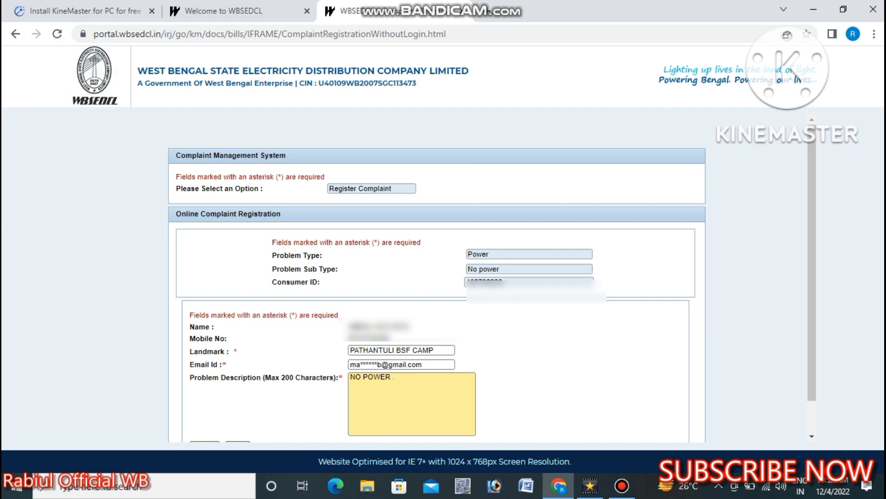
pyautogui.write('.LT FOUSE PROBLAM')
pyautogui.press('BackSpace')
pyautogui.click(414, 377)
# Correct the word to FUASE and submit the no-power complaint
pyautogui.write('A')
pyautogui.scroll(-1, 437, 277)
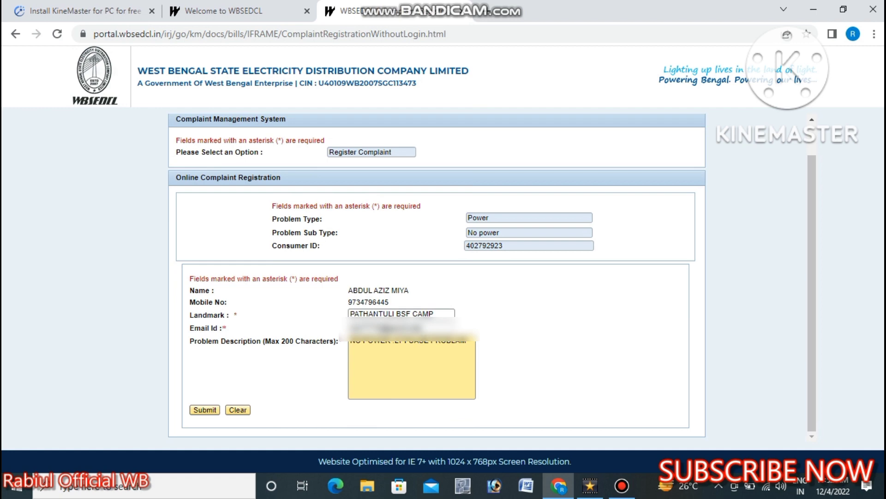
pyautogui.press('Tab')
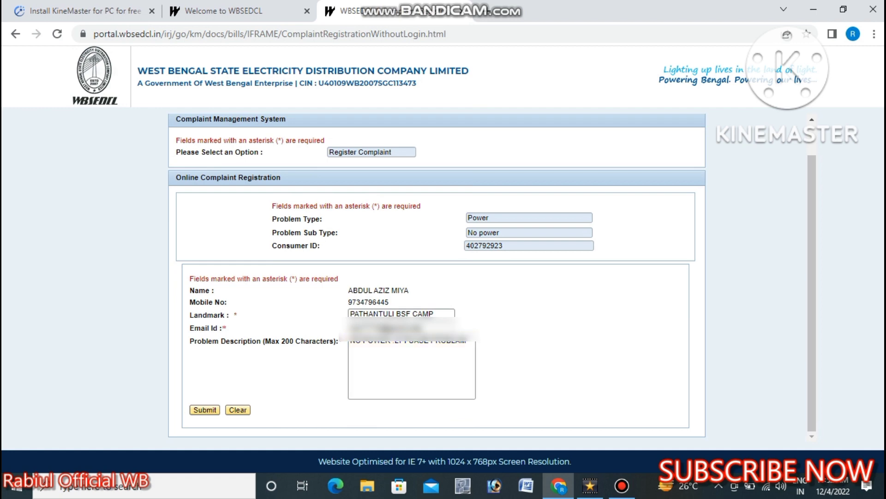
pyautogui.press('Return')
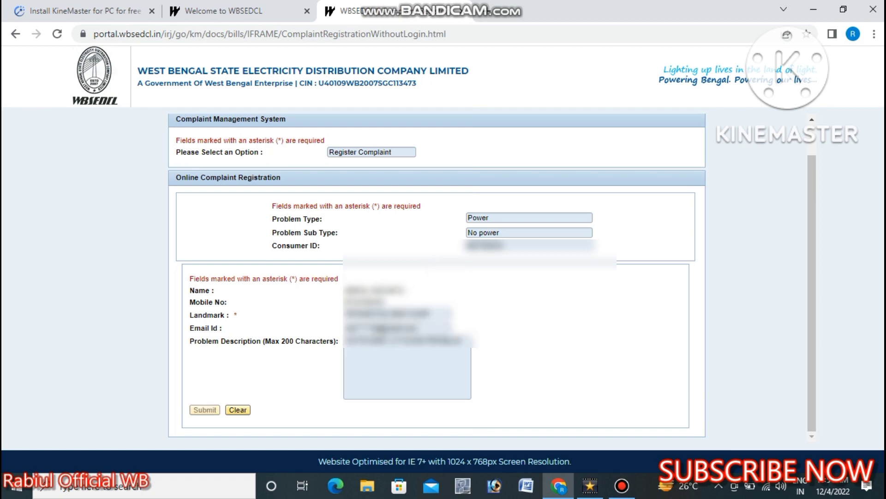
# Review the Complaint Window's registration message and docket number
pyautogui.scroll(1, 437, 277)
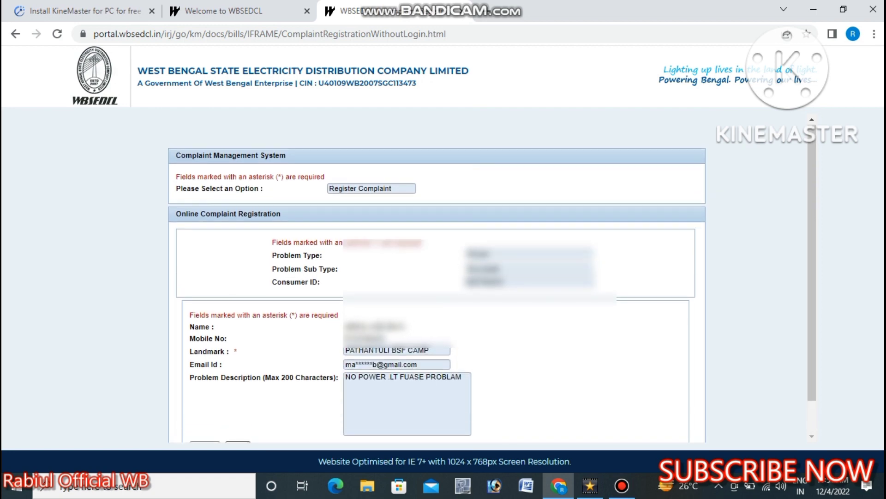
pyautogui.scroll(-1, 436, 277)
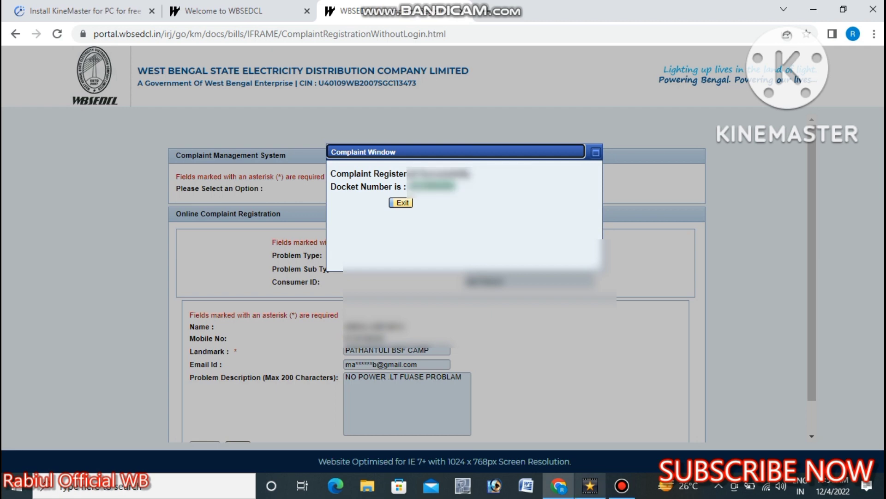
pyautogui.moveTo(622, 485)
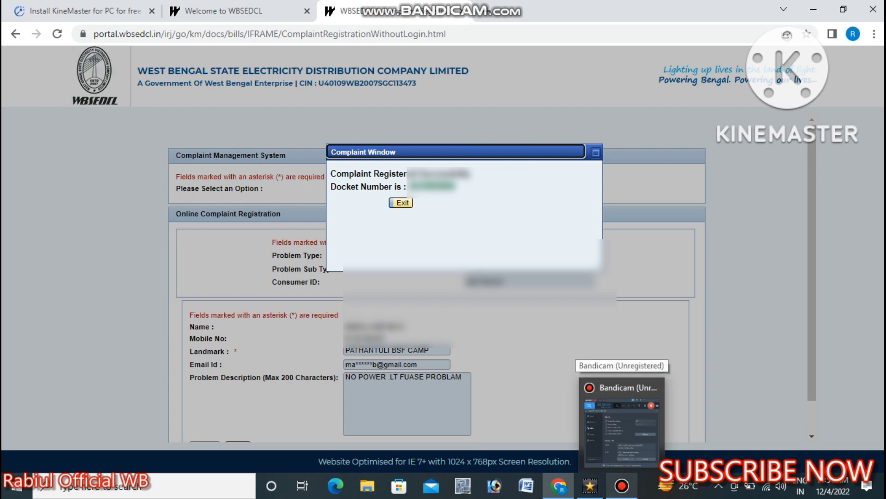
pyautogui.click(622, 416)
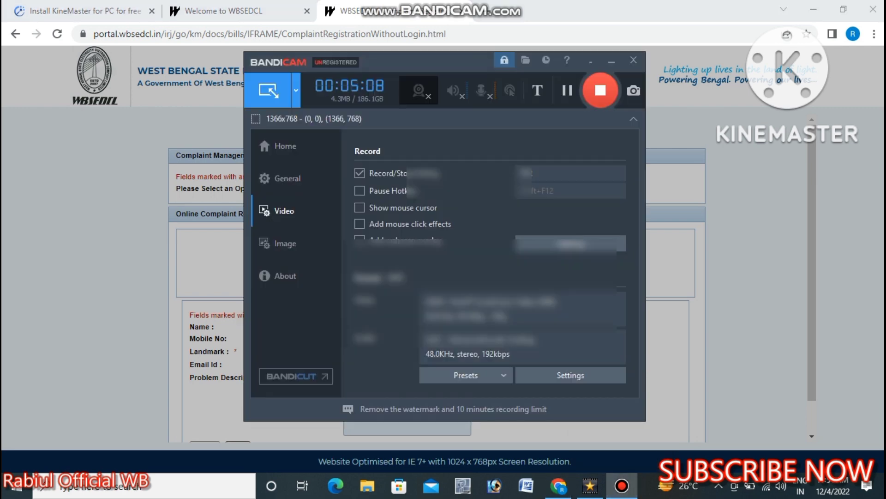